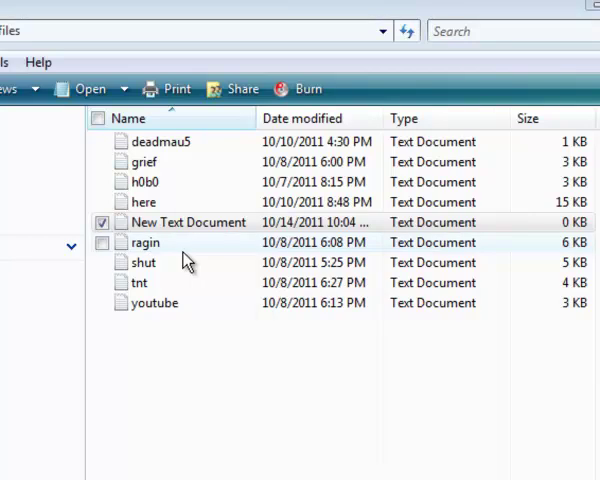
Open the empty New Text Document in Notepad, then close it again
double_click(152, 221)
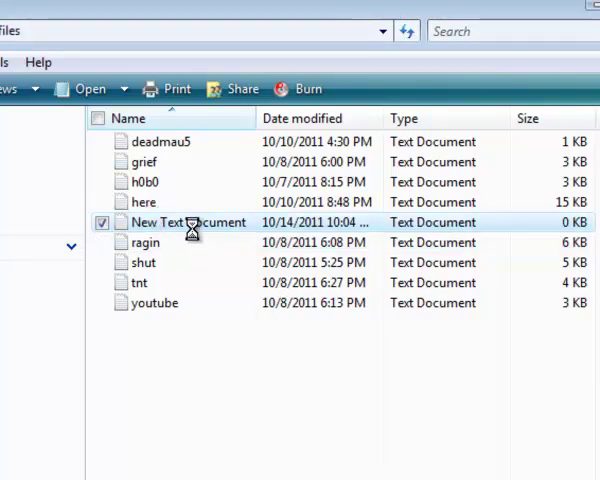
right_click(205, 395)
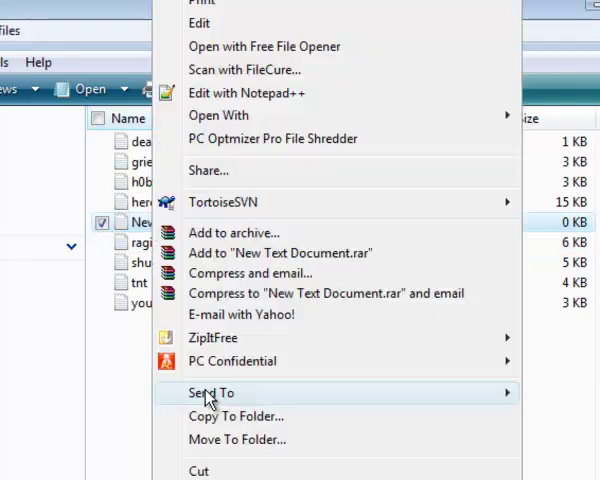
left_click(128, 383)
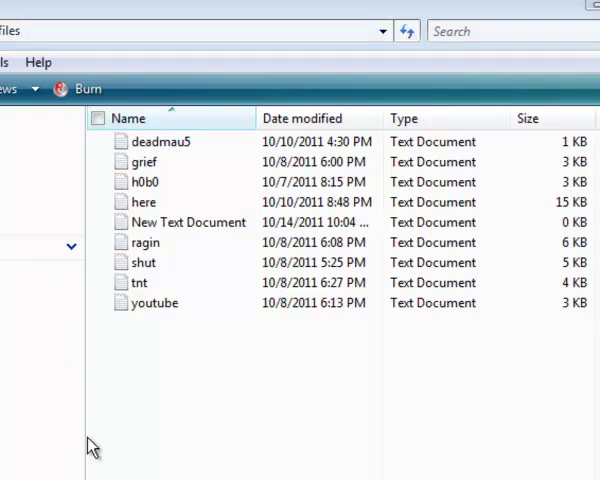
left_click(140, 222)
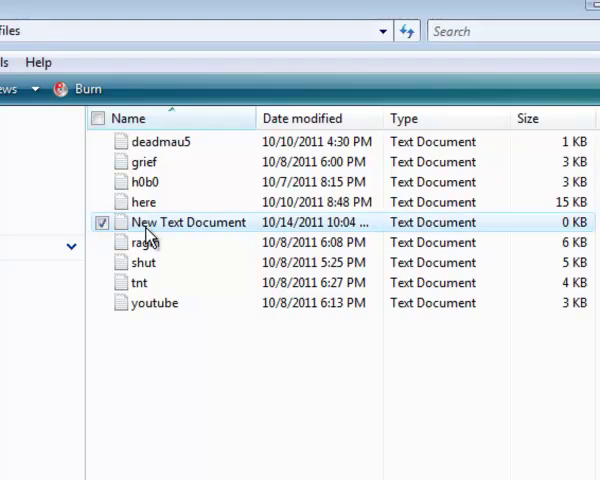
right_click(140, 222)
left_click(140, 225)
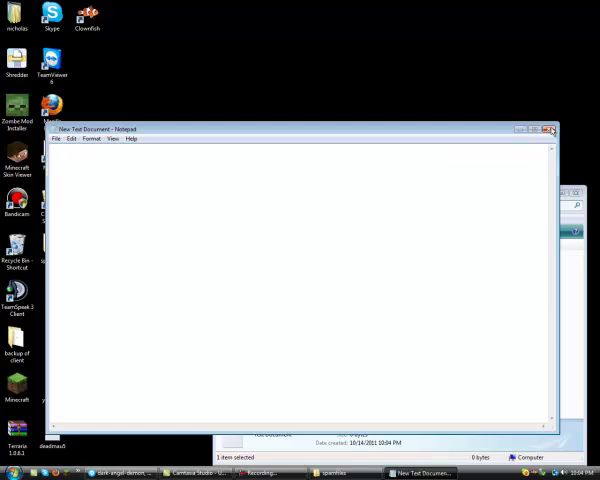
left_click(551, 129)
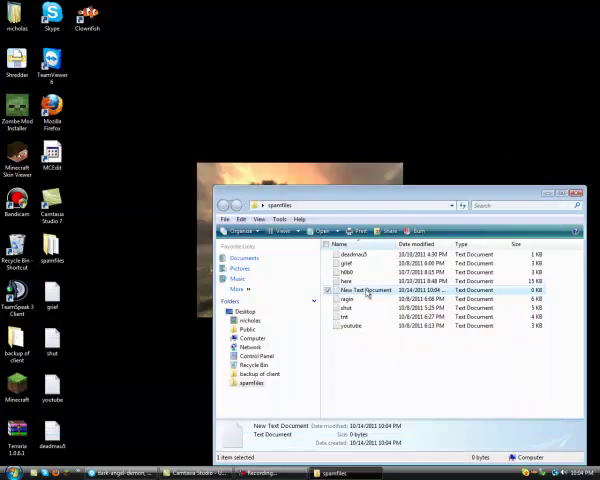
Rename the New Text Document to 'hi'
right_click(366, 293)
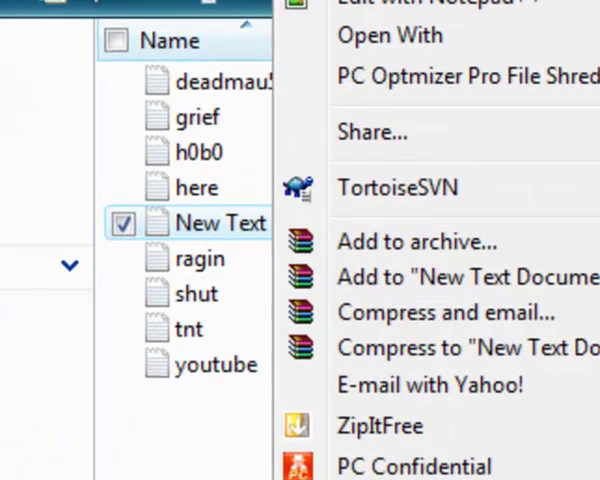
left_click(400, 445)
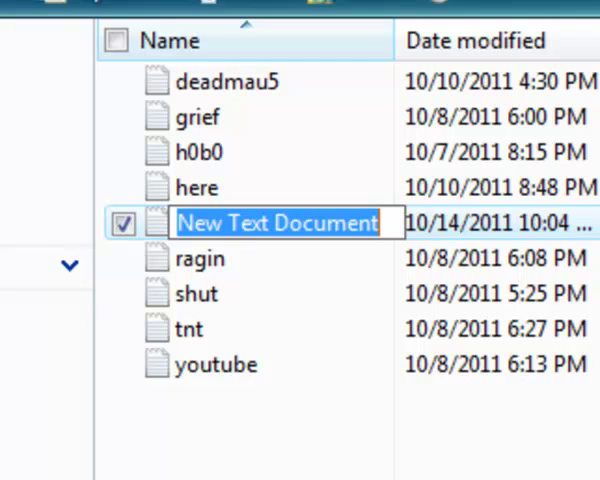
key("BackSpace")
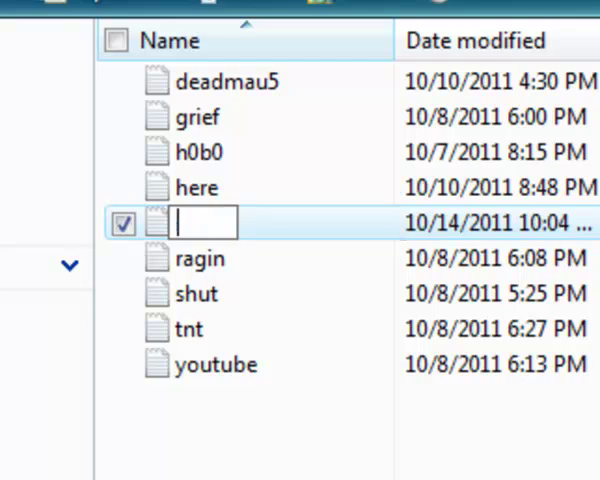
type("test")
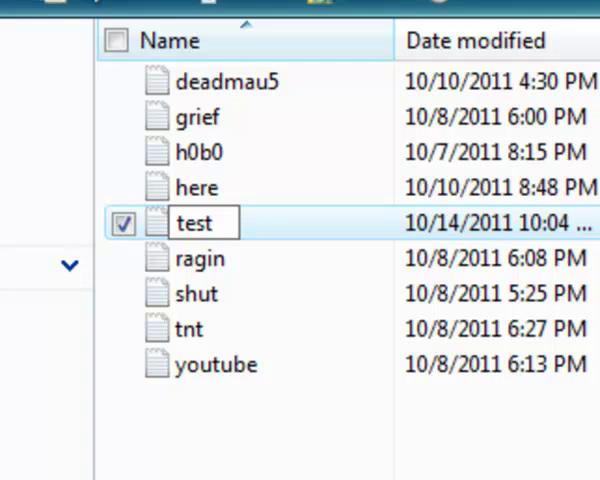
key("BackSpace")
key("BackSpace")
key("BackSpace")
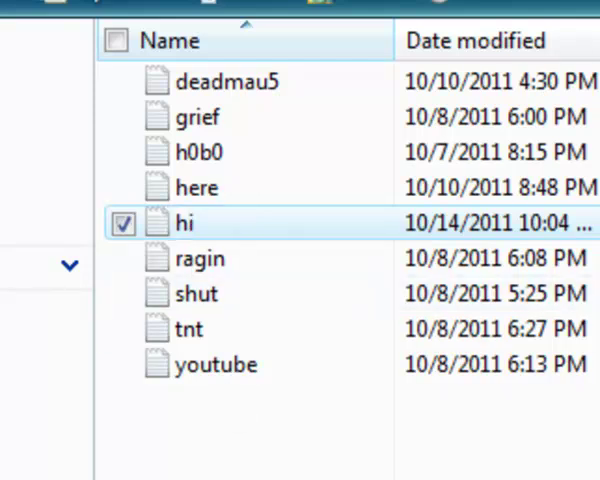
key("Return")
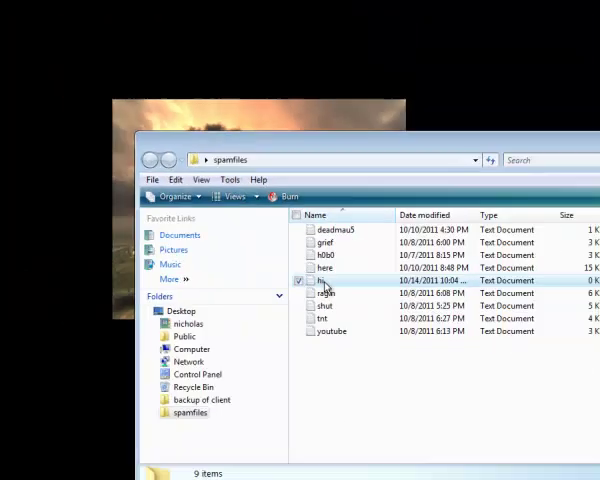
Write 'HELLO EVERYONE!!!!!!!!!!!!!!' as the first line of the hi file
double_click(324, 281)
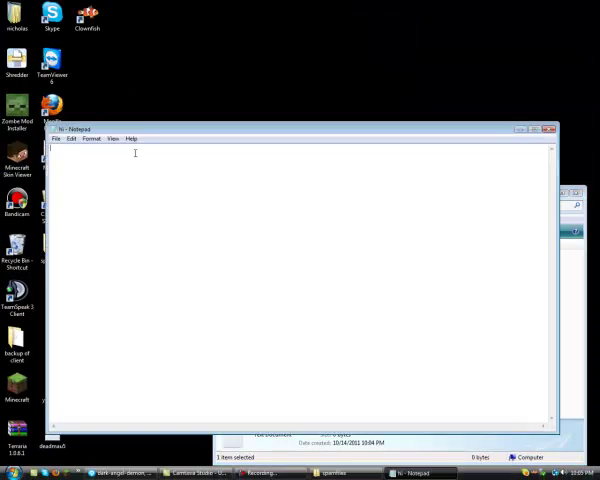
type("H")
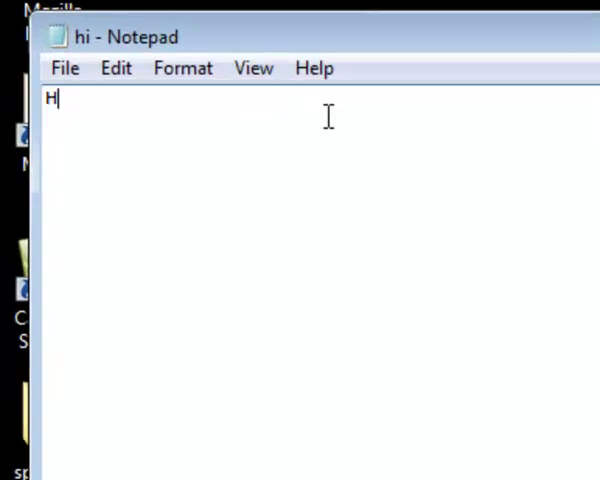
type("ELLO EV")
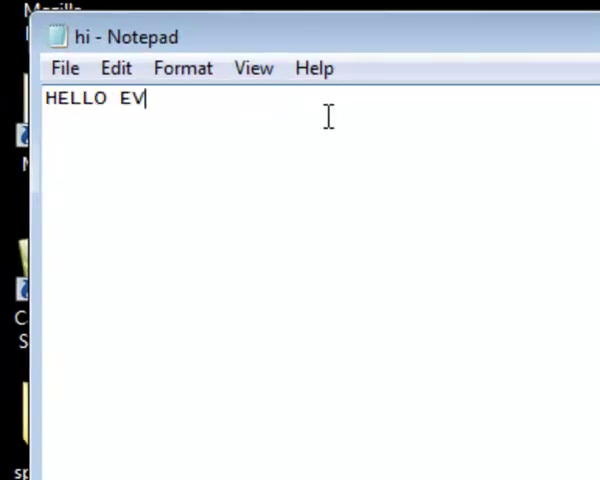
type("ERYONE")
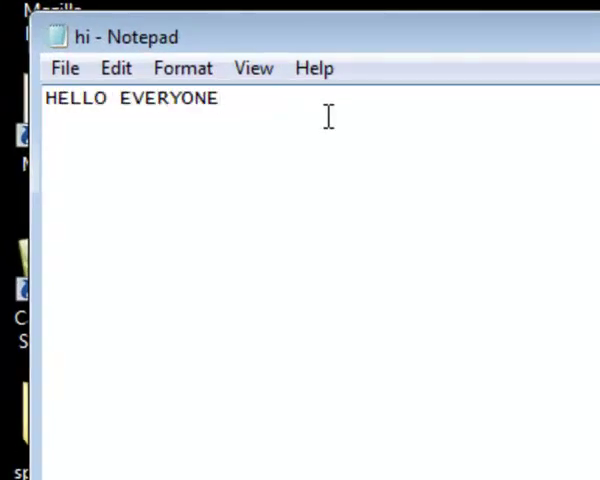
type("!!!!!!!!!!!!!!")
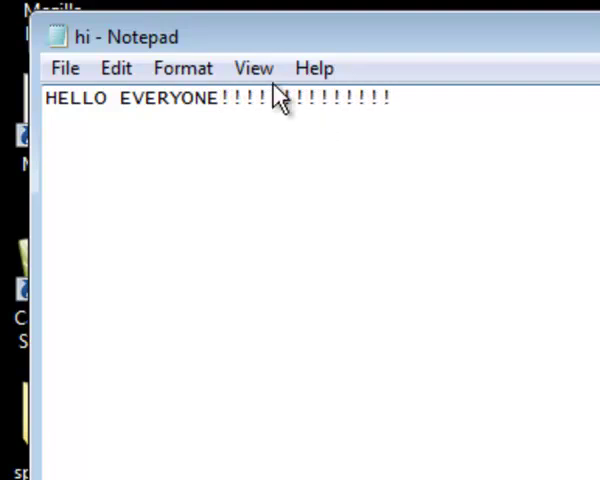
left_click(305, 100)
left_click(412, 112)
left_click_drag(50, 116, 46, 100)
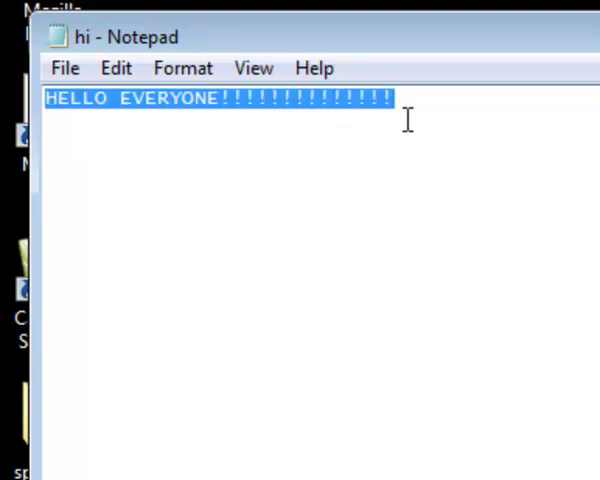
left_click(525, 100)
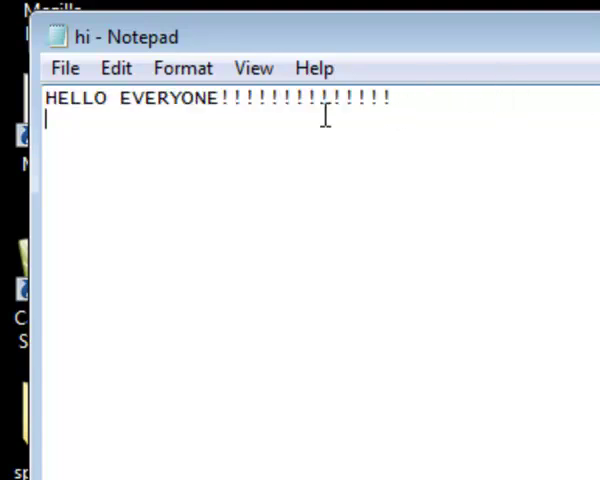
Paste several copies of the HELLO EVERYONE line beneath the first one
left_click_drag(400, 97, 44, 100)
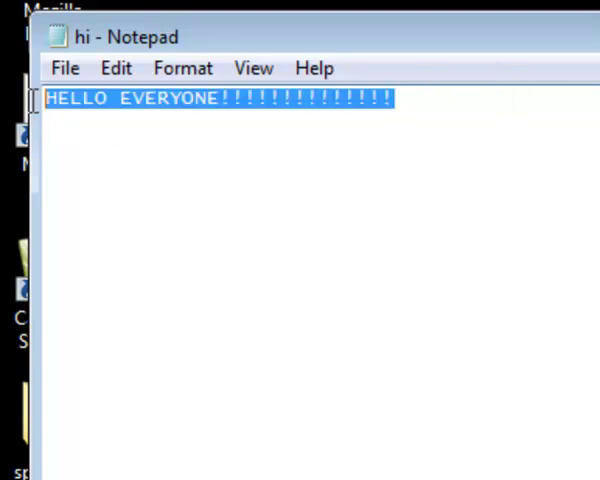
left_click(83, 121)
left_click_drag(83, 121, 40, 95)
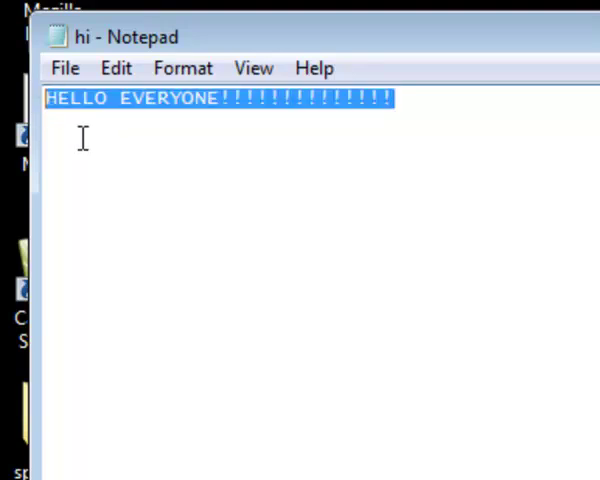
left_click(65, 124)
key("ctrl+v")
key("ctrl+v")
key("ctrl+v")
key("ctrl+v")
key("ctrl+v")
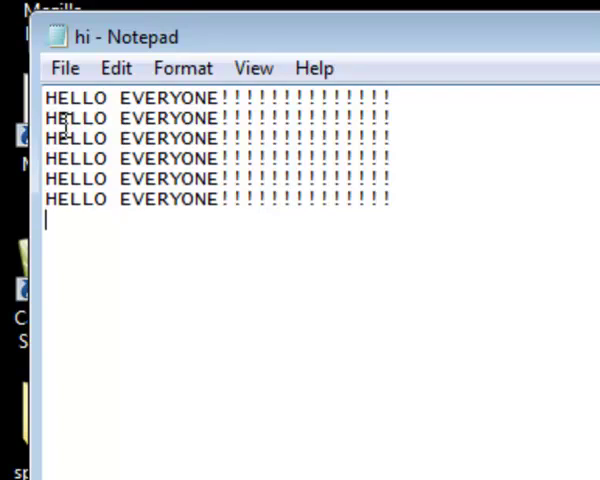
key("ctrl+v")
key("ctrl+v")
key("ctrl+v")
key("ctrl+v")
key("ctrl+v")
key("ctrl+v")
key("ctrl+v")
key("ctrl+v")
key("ctrl+v")
key("ctrl+v")
key("ctrl+v")
key("ctrl+v")
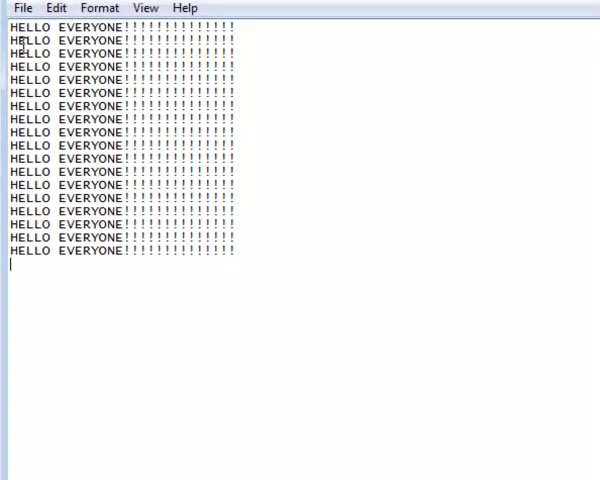
key("ctrl+v")
key("ctrl+v")
key("ctrl+v")
key("ctrl+v")
key("ctrl+v")
key("ctrl+v")
key("ctrl+v")
key("ctrl+v")
key("ctrl+v")
key("ctrl+v")
key("ctrl+v")
key("ctrl+v")
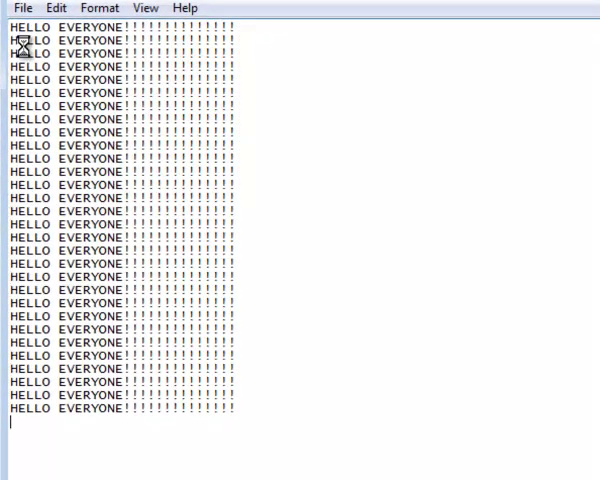
key("ctrl+v")
key("ctrl+v")
key("ctrl+v")
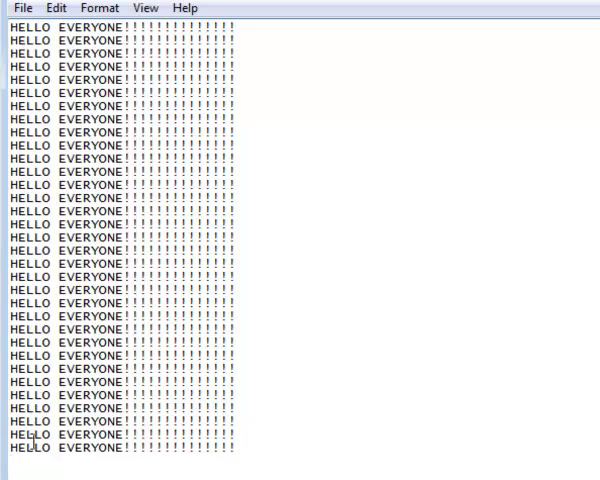
Copy the whole block of repeated lines, paste it again, and select all text
left_click_drag(22, 460, 10, 26)
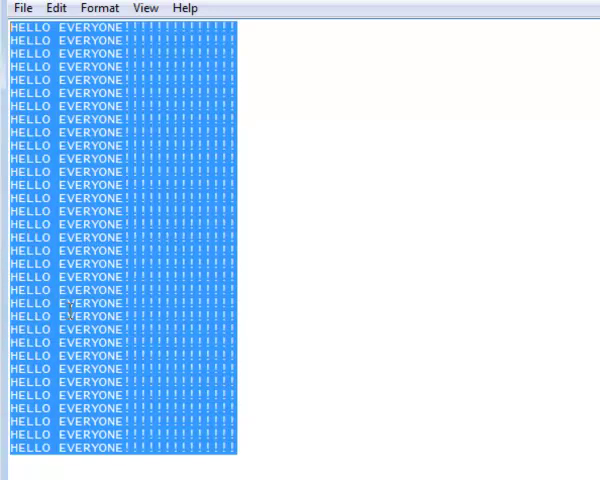
key("ctrl+c")
left_click(37, 472)
key("ctrl+v")
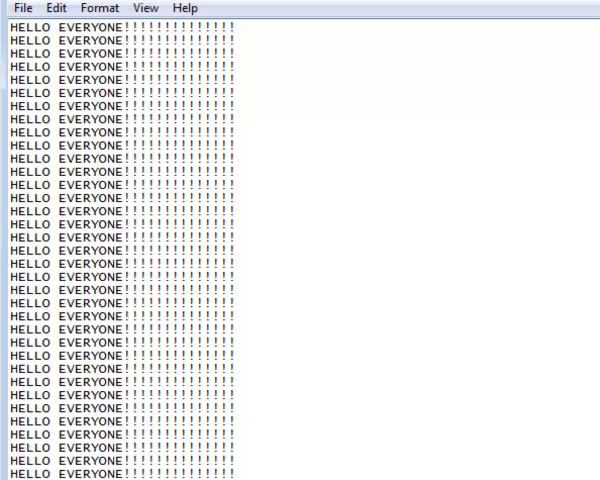
key("ctrl+a")
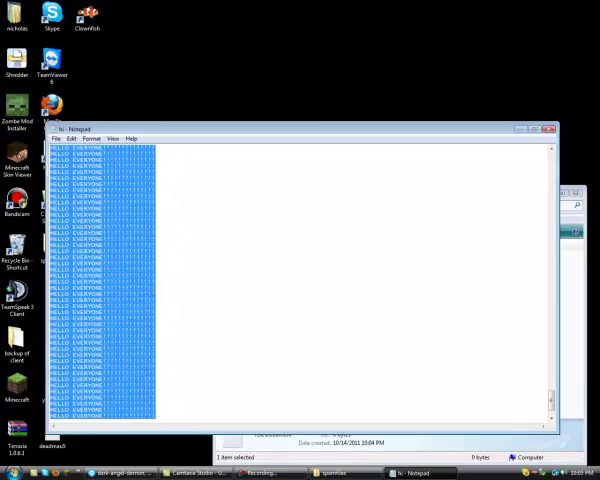
left_click(62, 416)
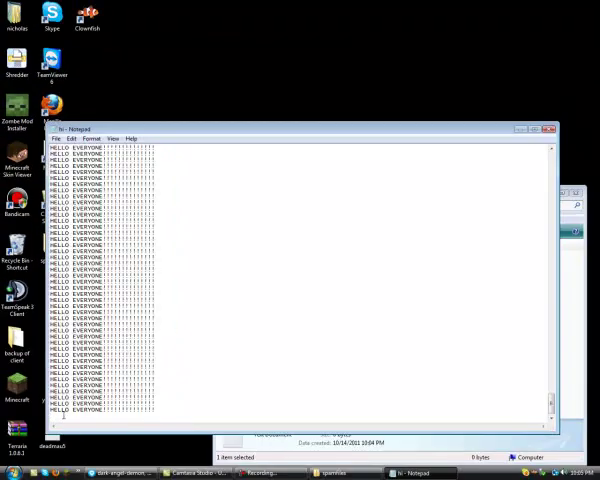
left_click(56, 138)
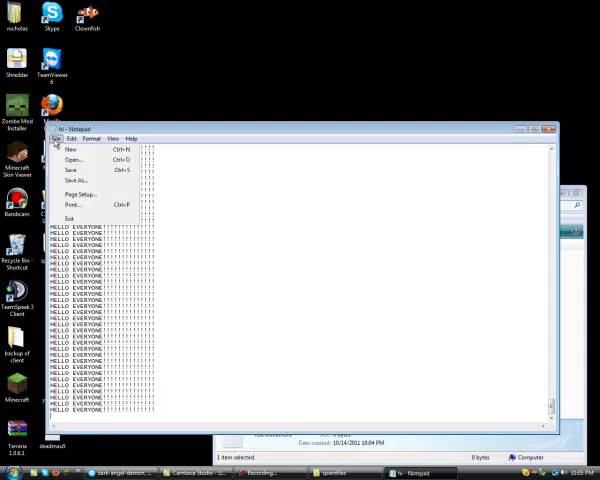
left_click(60, 412)
left_click_drag(60, 412, 52, 148)
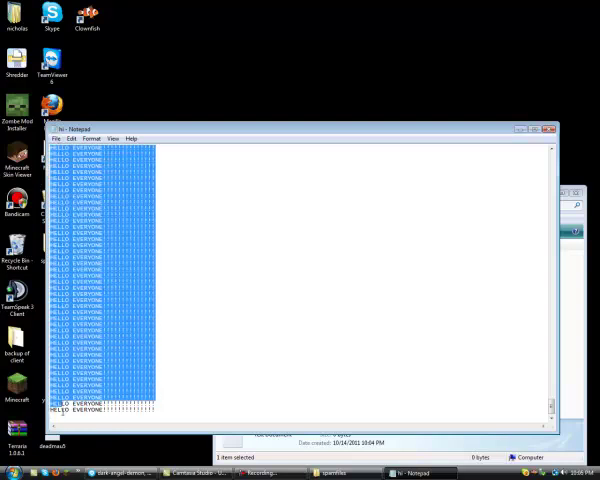
left_click_drag(62, 412, 45, 85)
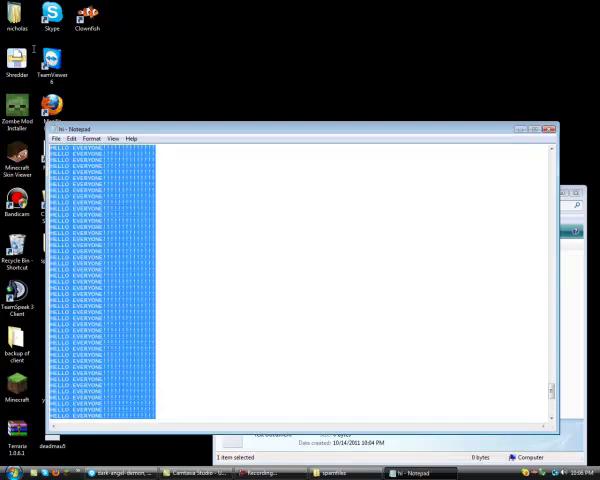
left_click(55, 412)
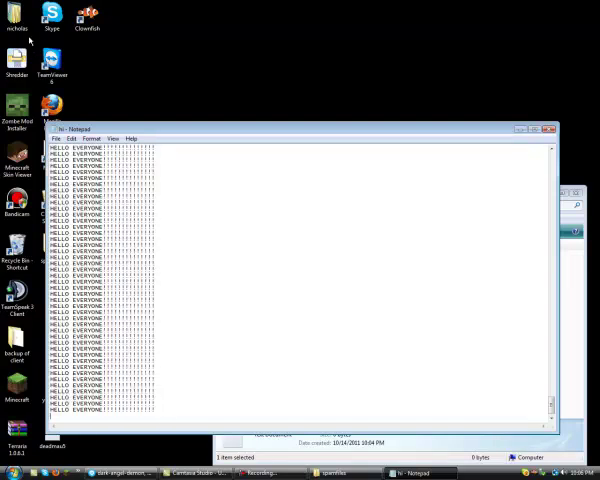
left_click_drag(57, 418, 48, 148)
left_click(52, 416)
left_click_drag(68, 420, 50, 190)
left_click(52, 416)
left_click_drag(58, 420, 50, 148)
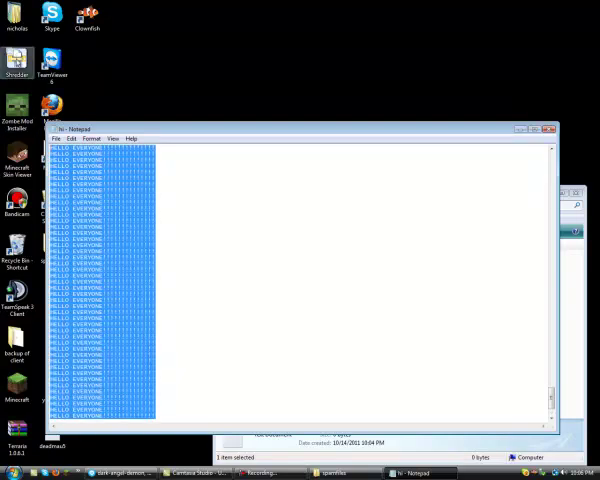
left_click(52, 412)
key("ctrl+a")
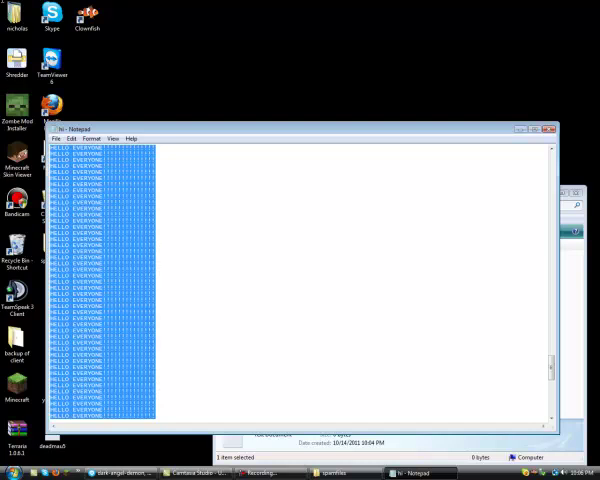
left_click_drag(52, 410, 50, 147)
left_click(150, 250)
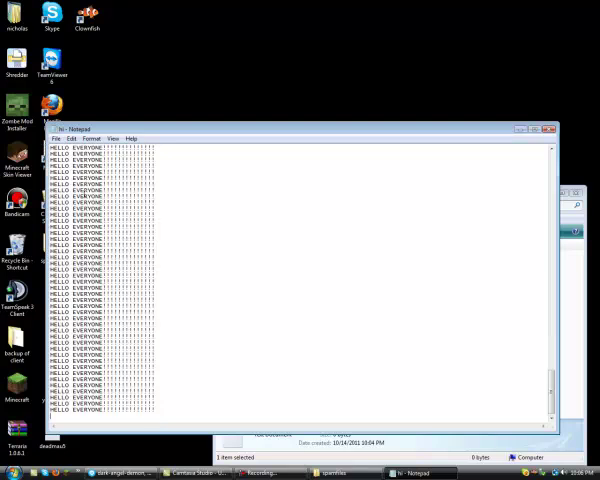
Save the repeated HELLO EVERYONE text over hi.txt with Save As, then close Notepad
left_click(55, 138)
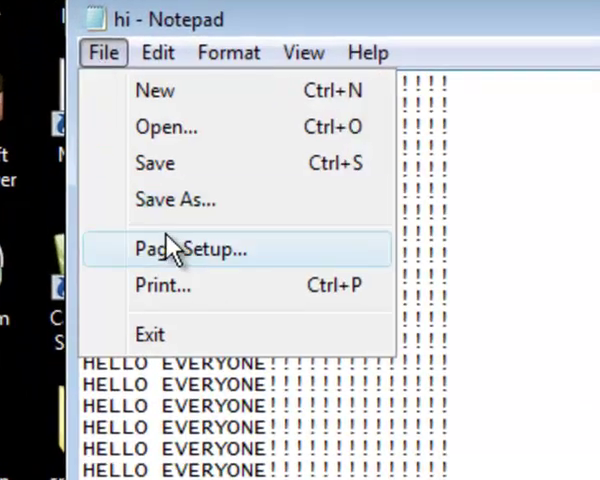
left_click(175, 200)
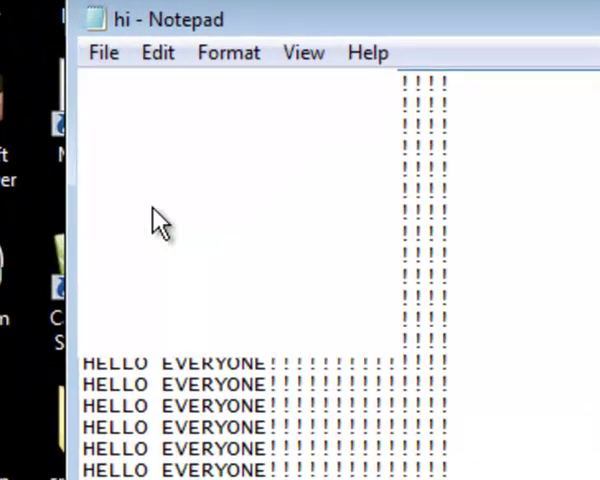
left_click(435, 237)
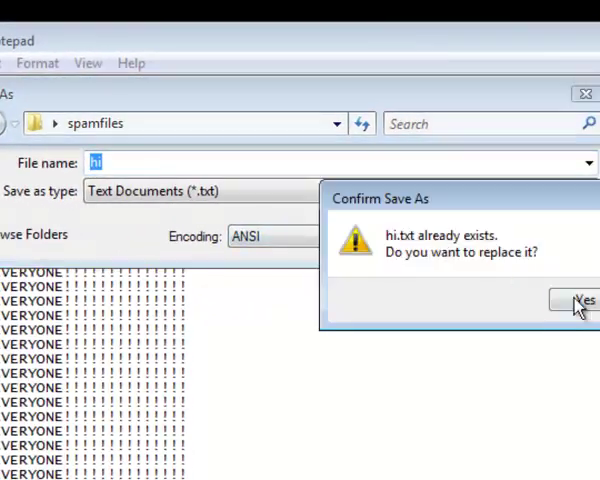
left_click(583, 300)
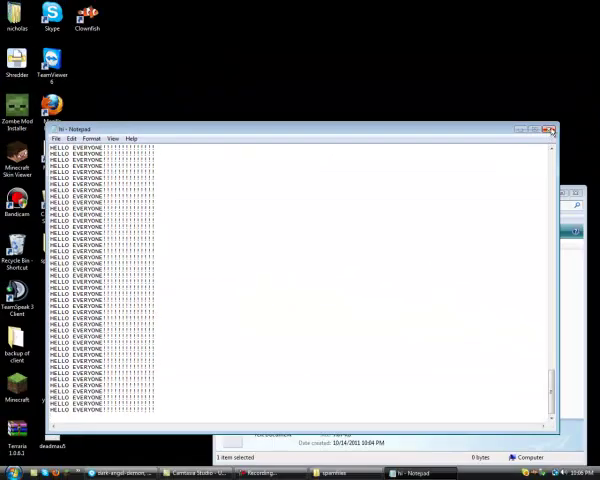
left_click(571, 127)
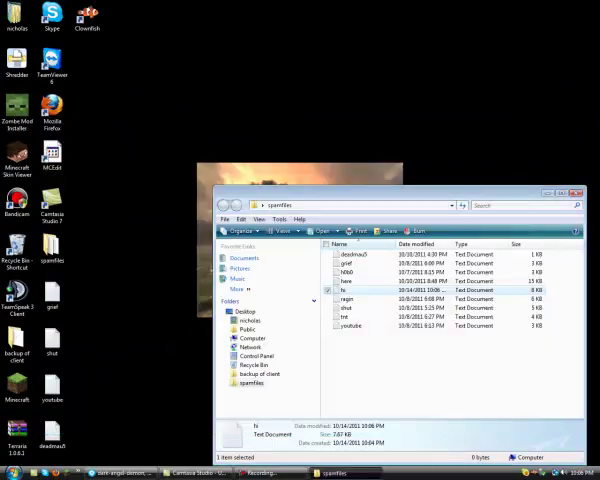
left_click(15, 472)
type("%")
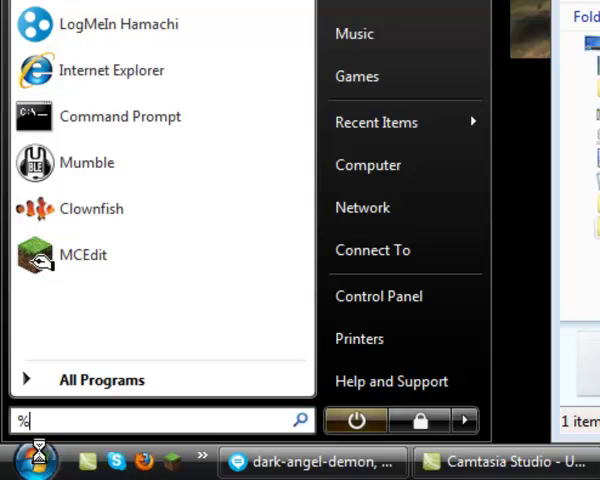
type("appddatat")
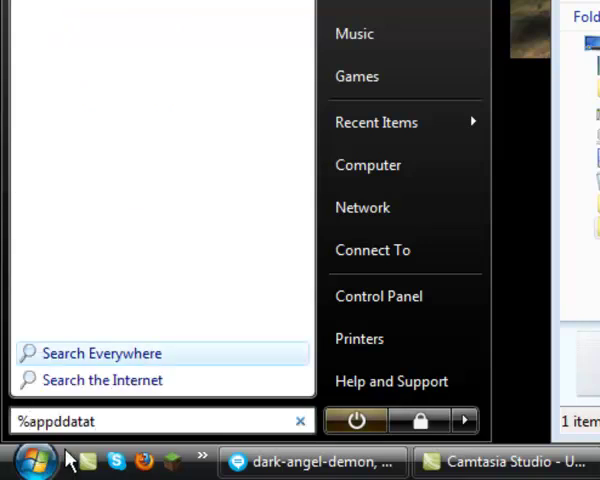
Search %appdata% from the Start menu to open the Roaming folder
key("BackSpace")
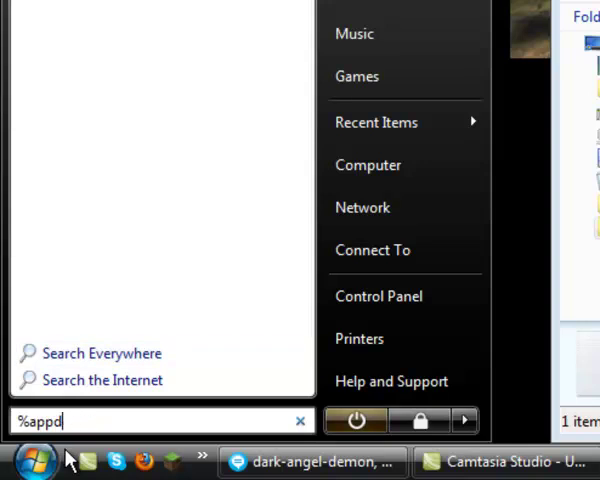
type("%")
key("Return")
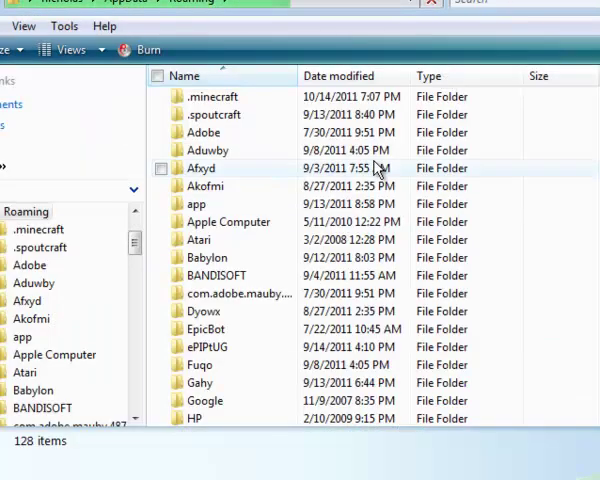
Browse to .minecraft\bin and open minecraft.jar with WinRAR archiver
double_click(231, 97)
double_click(229, 97)
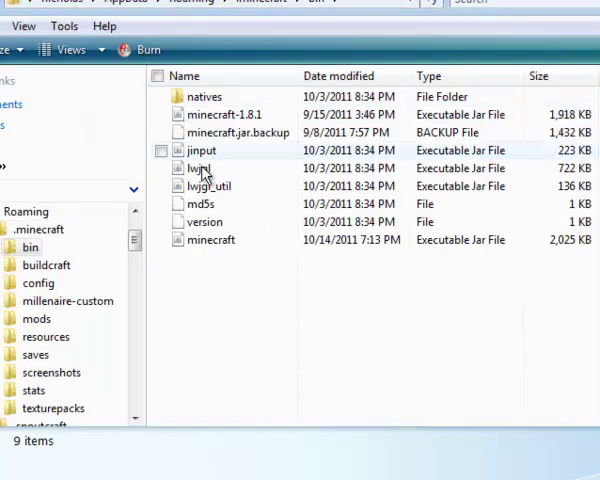
right_click(192, 242)
mouse_move(250, 333)
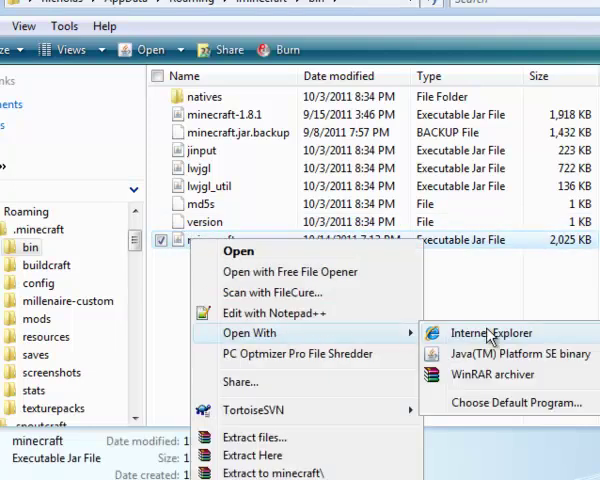
left_click(516, 375)
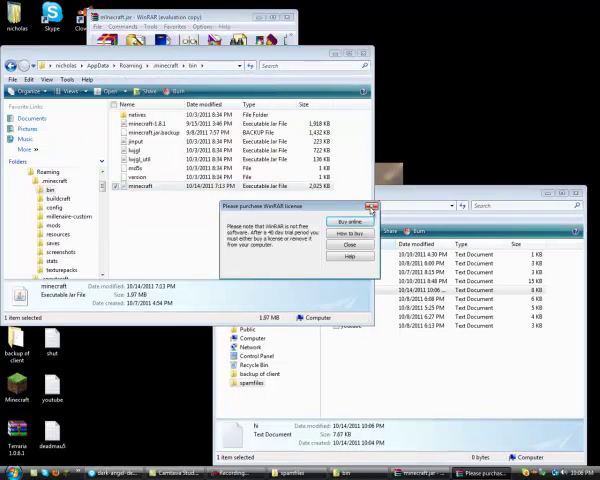
Dismiss the license reminder, sort minecraft.jar by name and type, and view deadmau5.txt
left_click(372, 208)
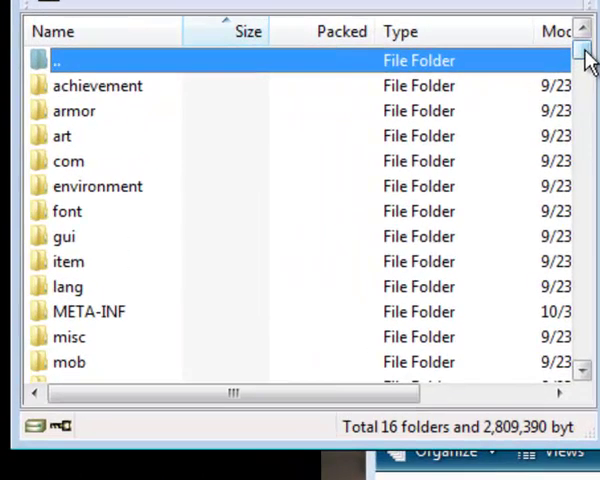
mouse_move(583, 60)
left_mouse_down()
mouse_move(590, 100)
mouse_move(585, 350)
left_mouse_up()
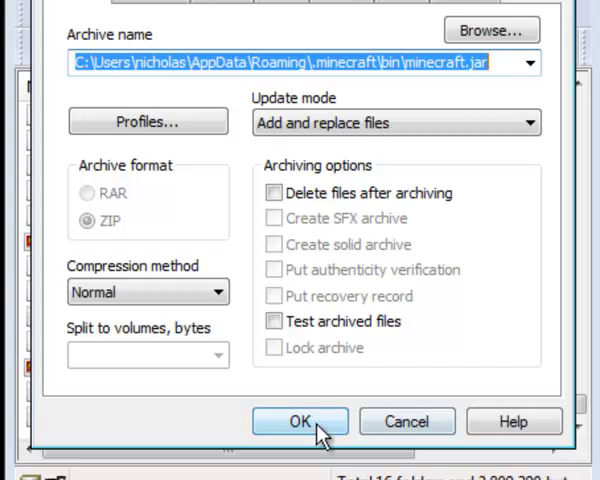
left_click(319, 429)
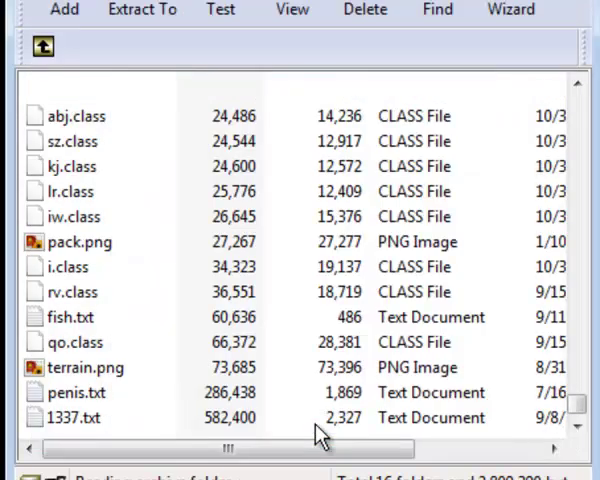
left_click_drag(578, 110, 588, 420)
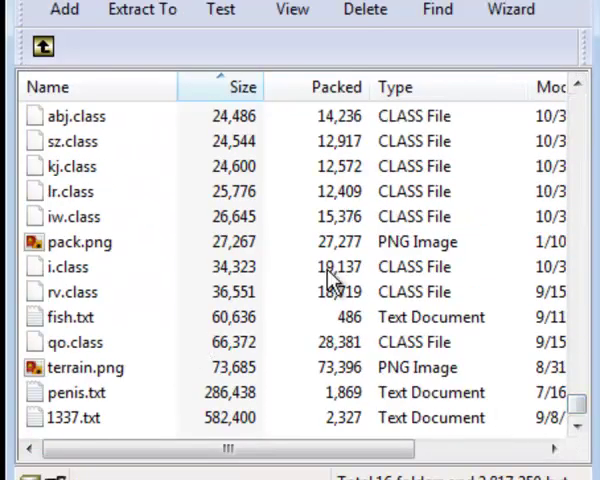
left_click_drag(584, 425, 578, 185)
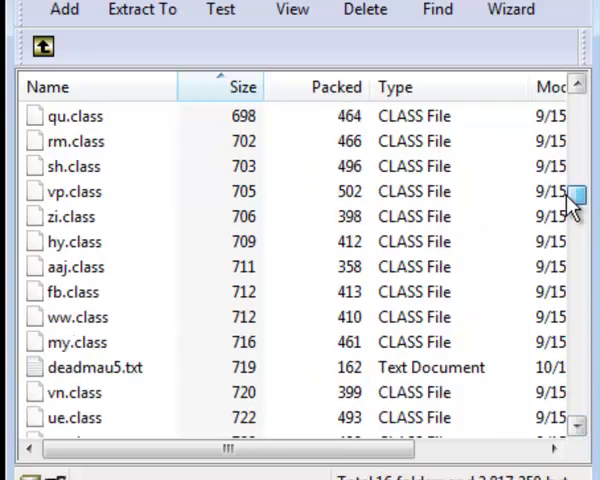
scroll(282, 224, "up", 3)
scroll(282, 224, "up", 3)
scroll(282, 224, "up", 3)
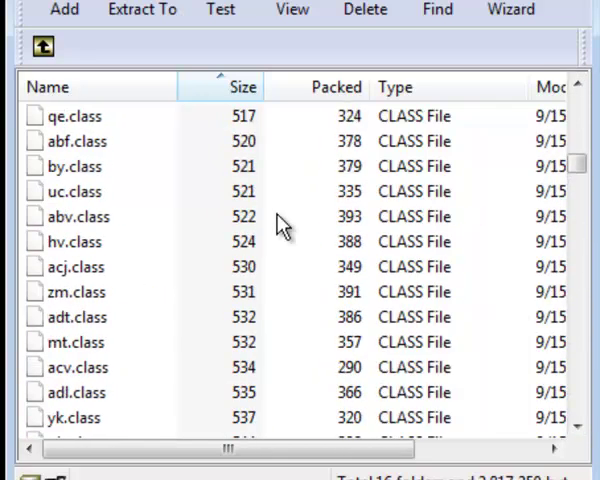
scroll(282, 224, "up", 3)
scroll(282, 224, "up", 3)
scroll(282, 224, "up", 3)
scroll(282, 224, "up", 3)
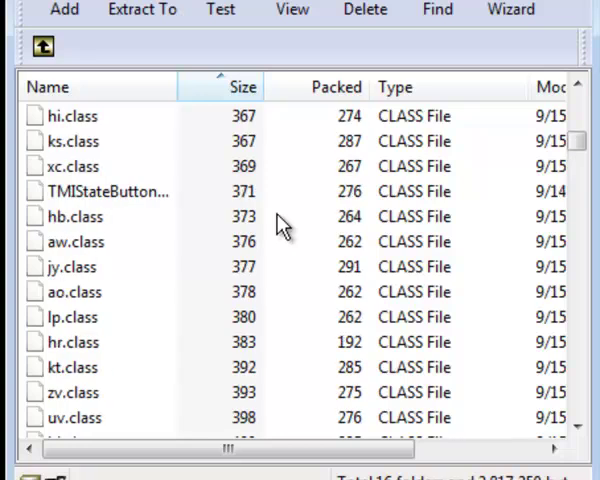
scroll(282, 224, "up", 3)
scroll(282, 224, "up", 3)
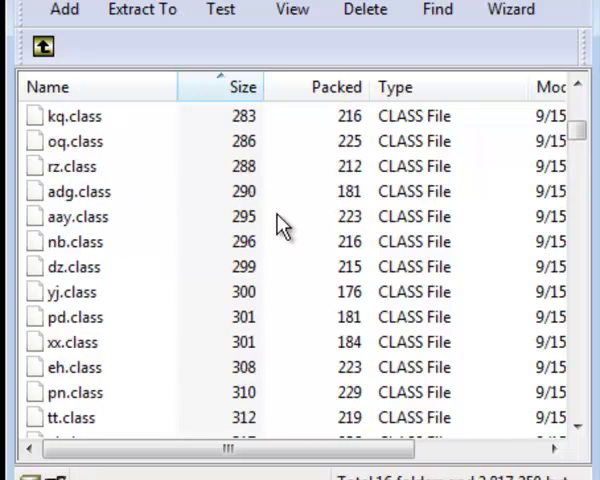
left_click(163, 97)
scroll(181, 183, "down", 5)
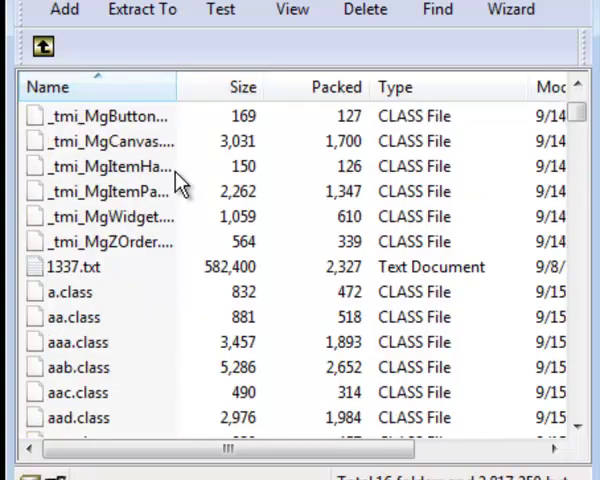
scroll(181, 183, "down", 3)
scroll(181, 183, "down", 3)
scroll(181, 183, "down", 6)
scroll(181, 183, "down", 1)
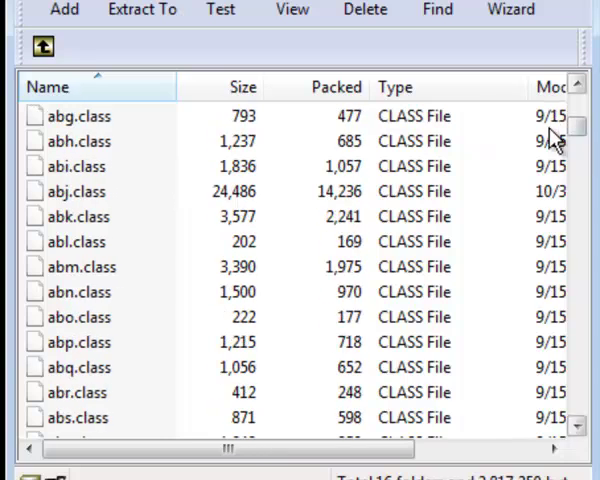
left_click_drag(578, 122, 580, 190)
mouse_move(580, 160)
left_mouse_down()
mouse_move(580, 420)
mouse_move(581, 205)
left_mouse_up()
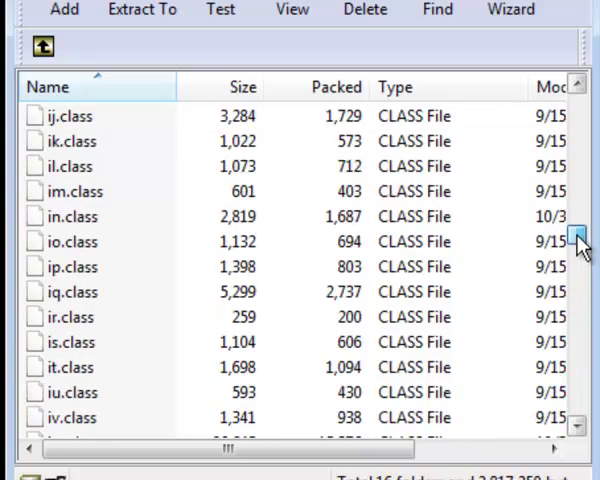
left_click(432, 108)
scroll(430, 240, "down", 2)
scroll(430, 240, "down", 4)
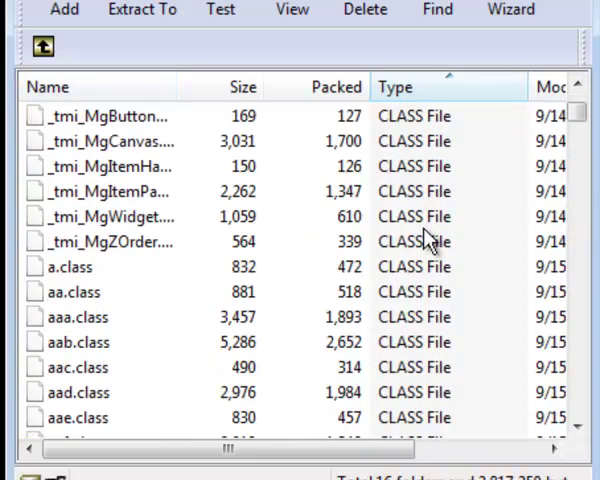
scroll(430, 240, "down", 3)
mouse_move(578, 115)
left_mouse_down()
mouse_move(588, 410)
mouse_move(582, 420)
left_mouse_up()
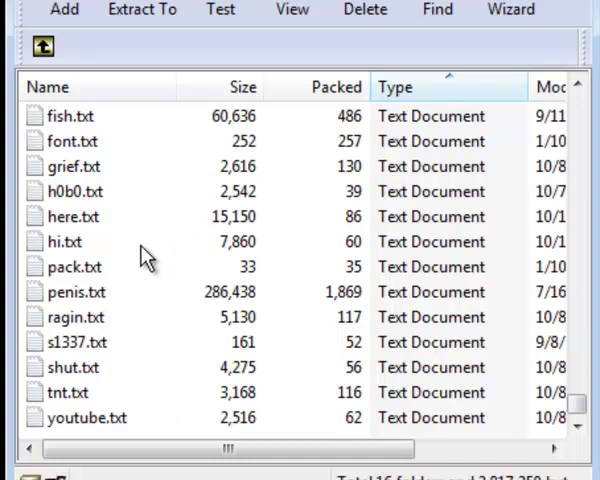
scroll(95, 240, "up", 2)
double_click(108, 243)
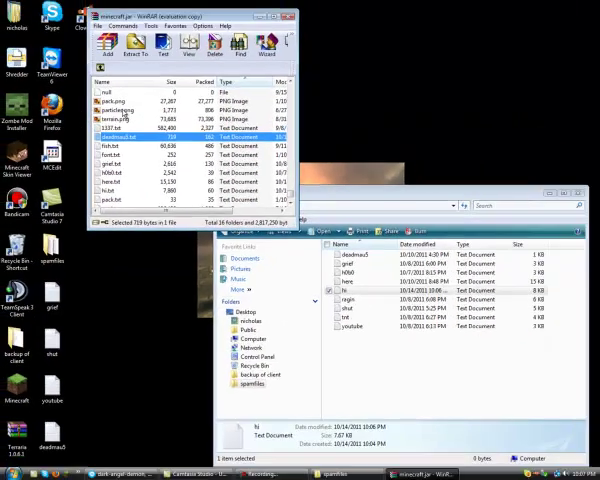
Close the minecraft.jar archive and the spamfiles Explorer window
left_click(289, 18)
left_click_drag(364, 192, 254, 146)
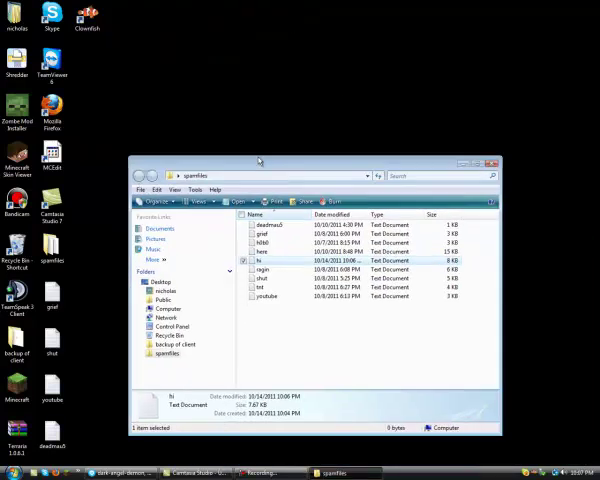
left_click(466, 149)
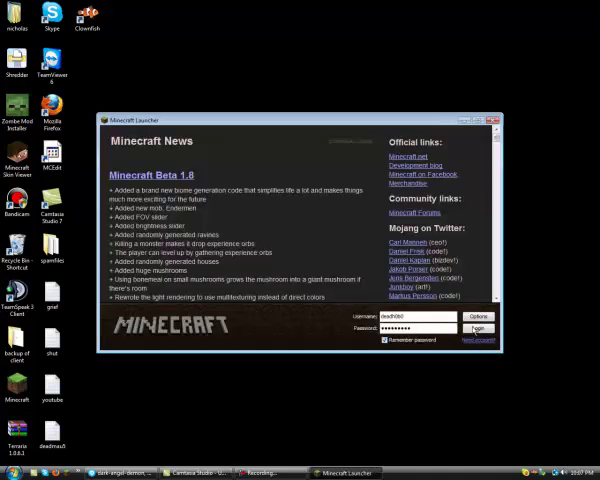
Log in to the Minecraft Launcher to start the Team1337 client
left_click(476, 329)
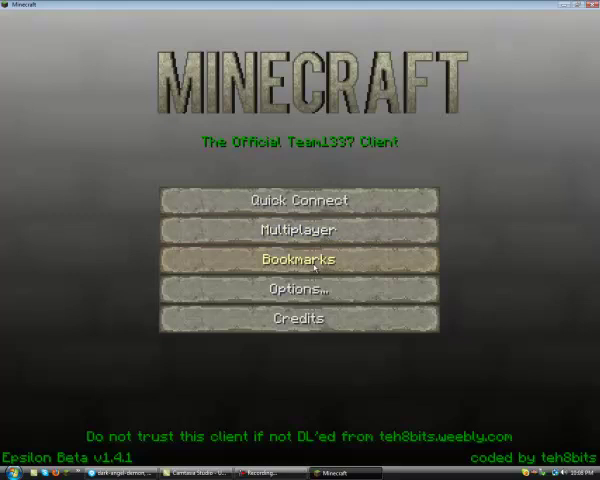
Join the bookmarked Luxcraft server, then check the inventory and pause menu before resuming
left_click(313, 267)
left_click(204, 228)
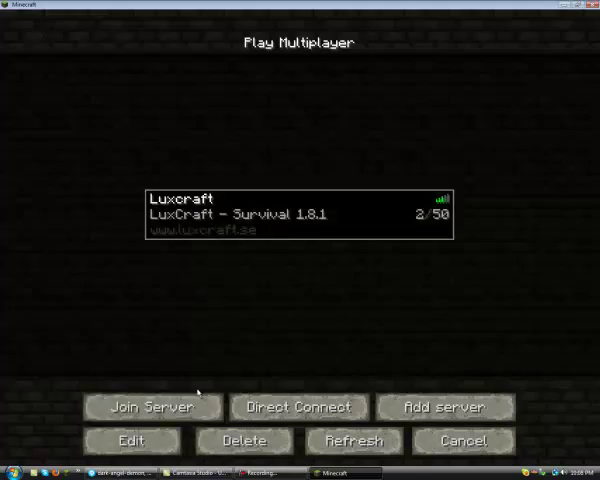
double_click(167, 241)
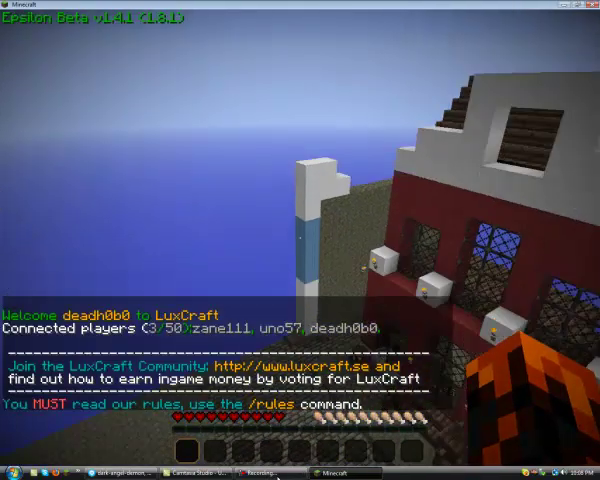
key("e")
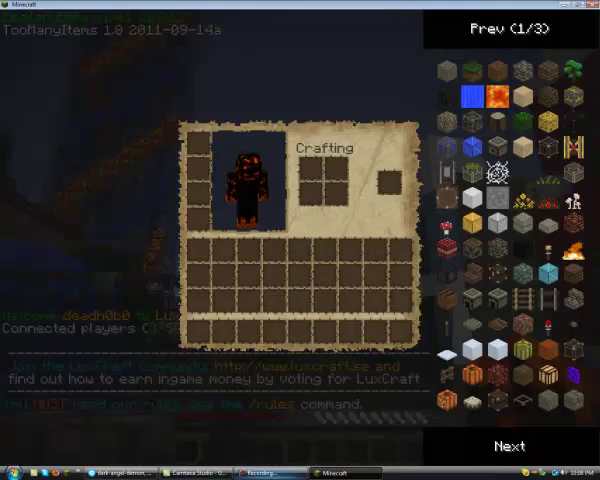
key("Escape")
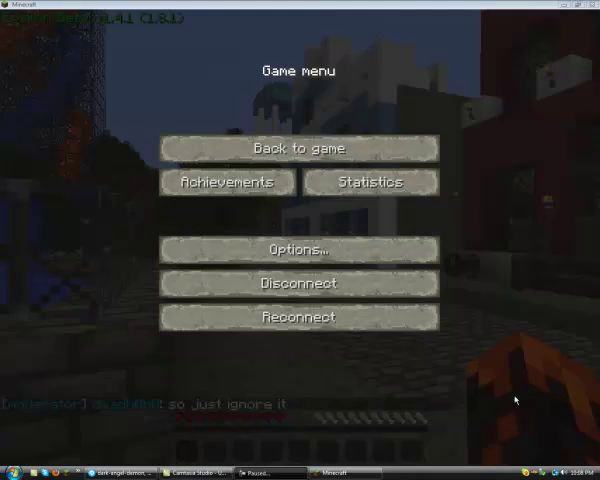
key("Escape")
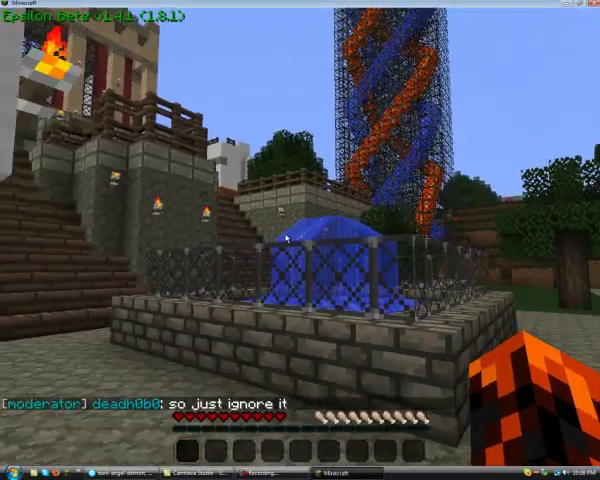
type("t")
type("+.spa")
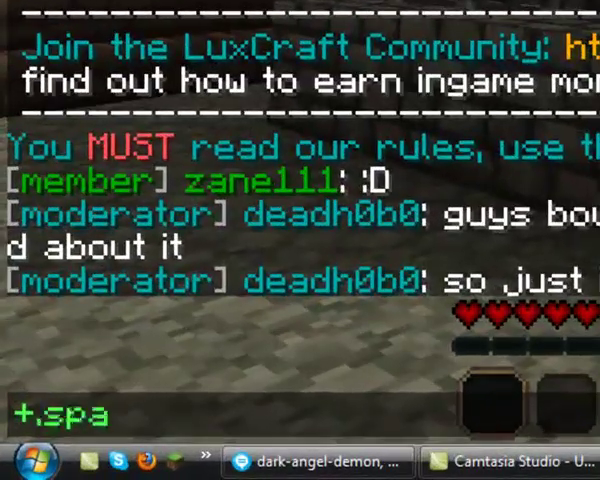
type("mfile")
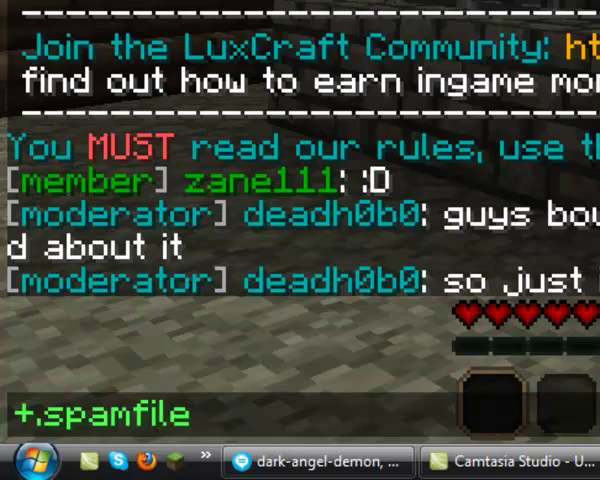
type(" hi")
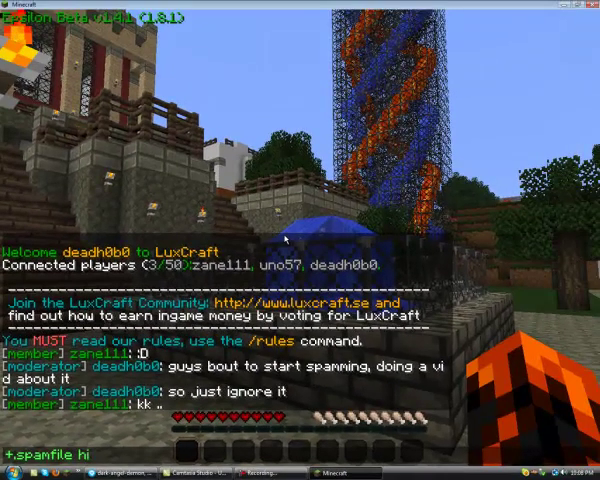
type(".t")
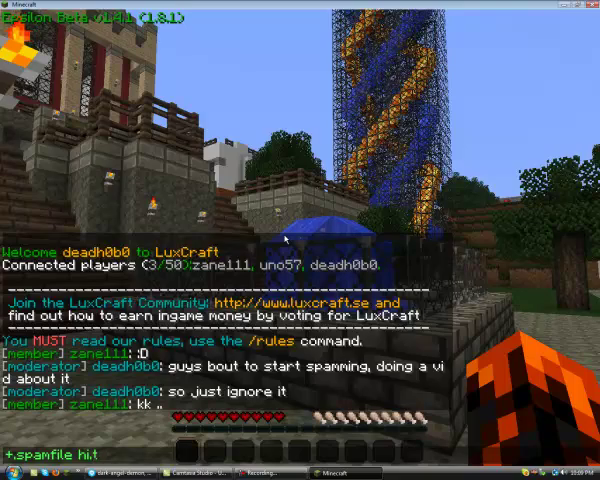
type("xt")
Send '.spamfile hi.txt' in Minecraft chat to flood it with HELLO EVERYONE lines
key("Return")
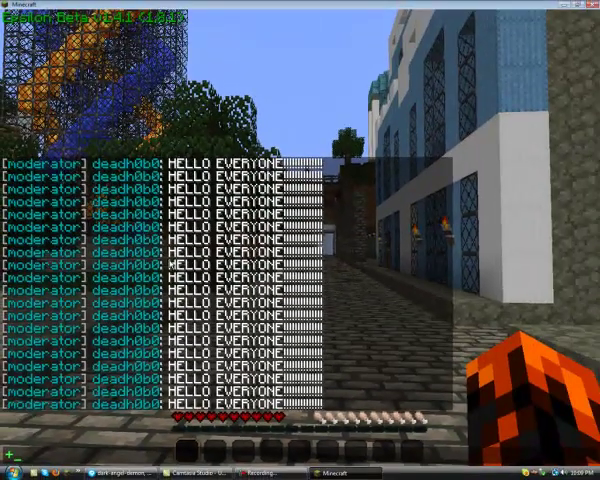
type("t")
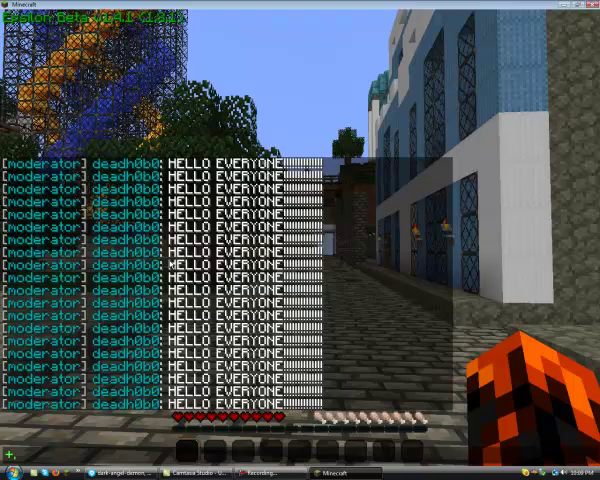
type("+.spamfi")
type("le d")
type("ead")
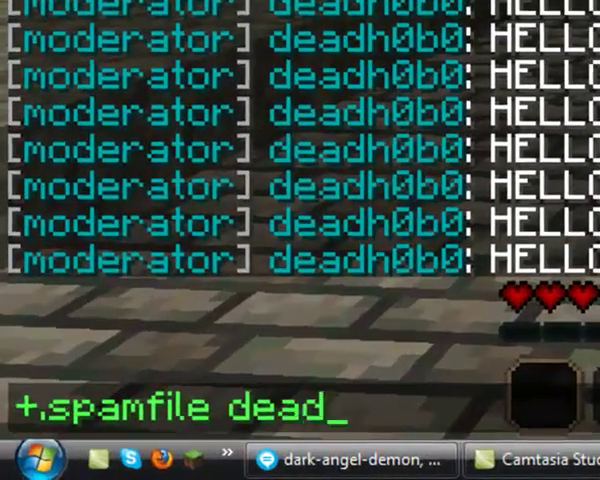
type("mau5")
Send '.spamfile deadmau5', then retry as '.spamfile deadmau5.txt' to post the ASCII art
key("Return")
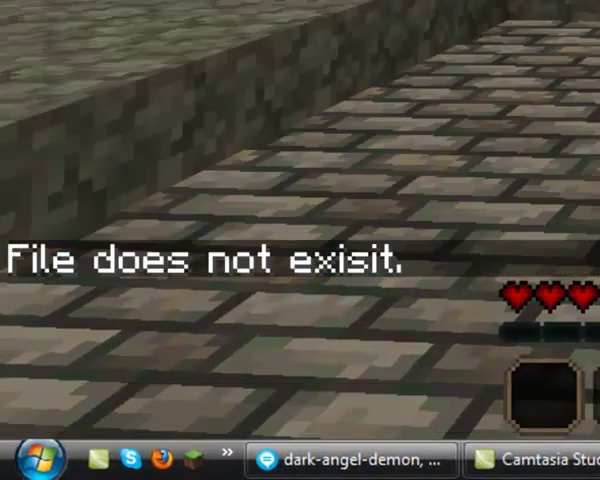
type("t+.spamfi")
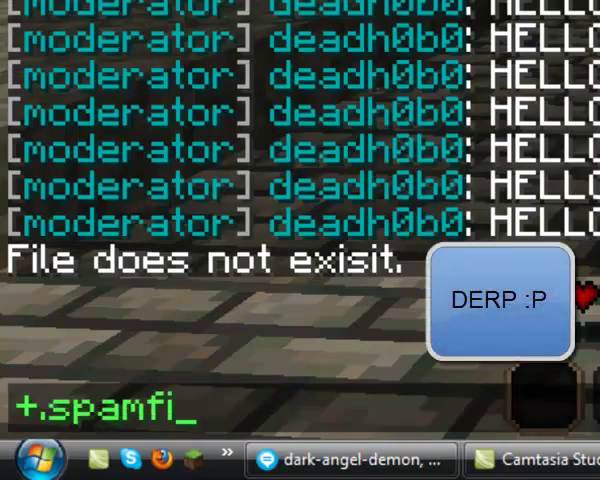
type("le deadmau")
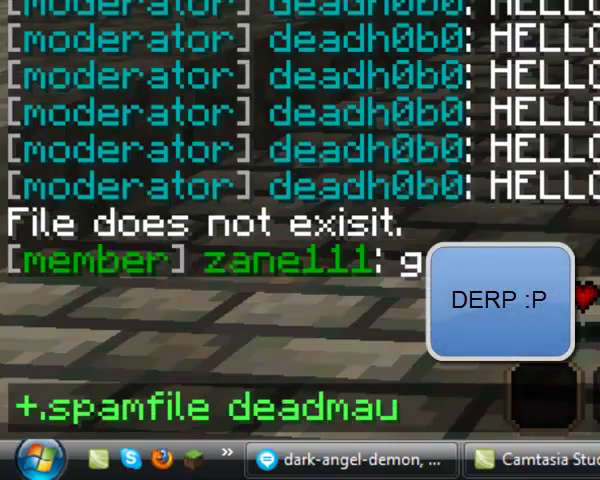
type("5.txt")
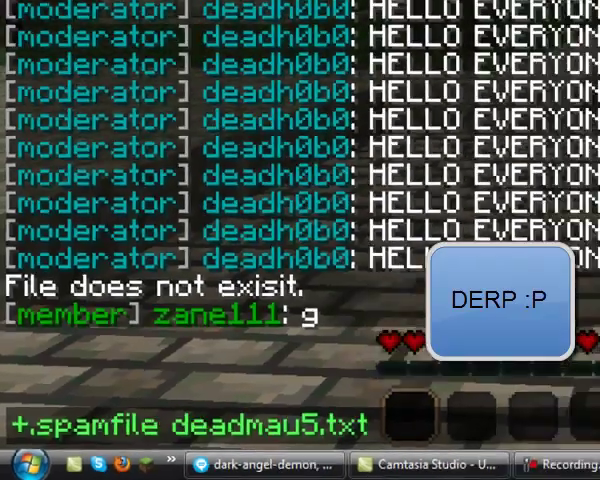
key("Return")
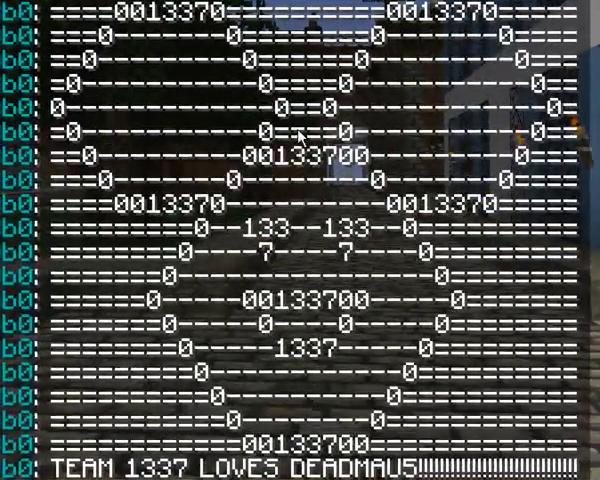